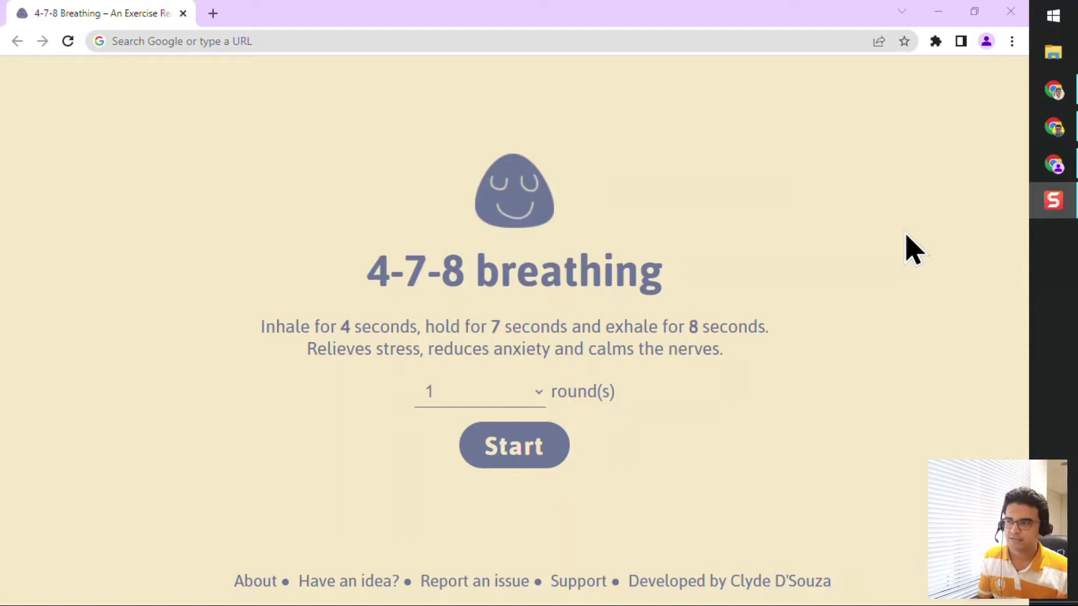
Step: Open the YouTube demo session's page on app.butter.us and mute its lobby music
left_click(196, 138)
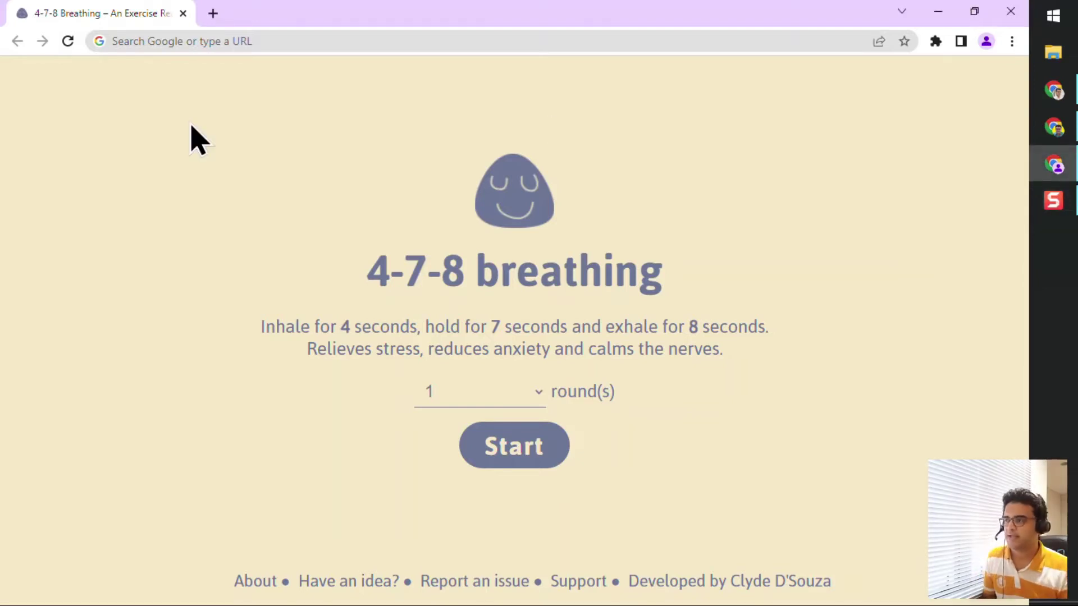
left_click(227, 42)
type("https://app.butter.us/clydedsouza/DQNDLLJDN")
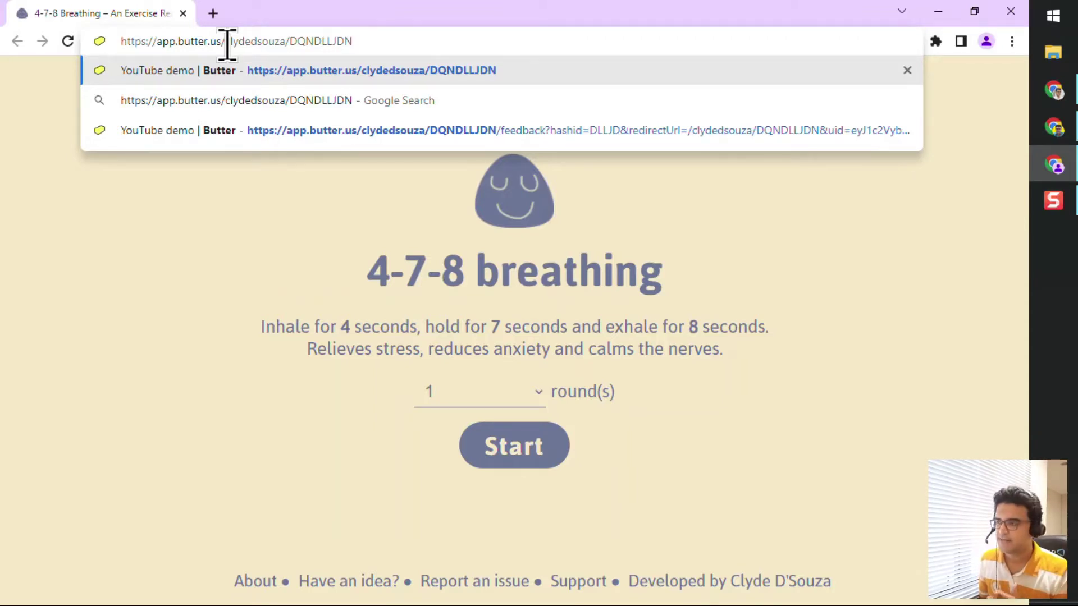
key("Return")
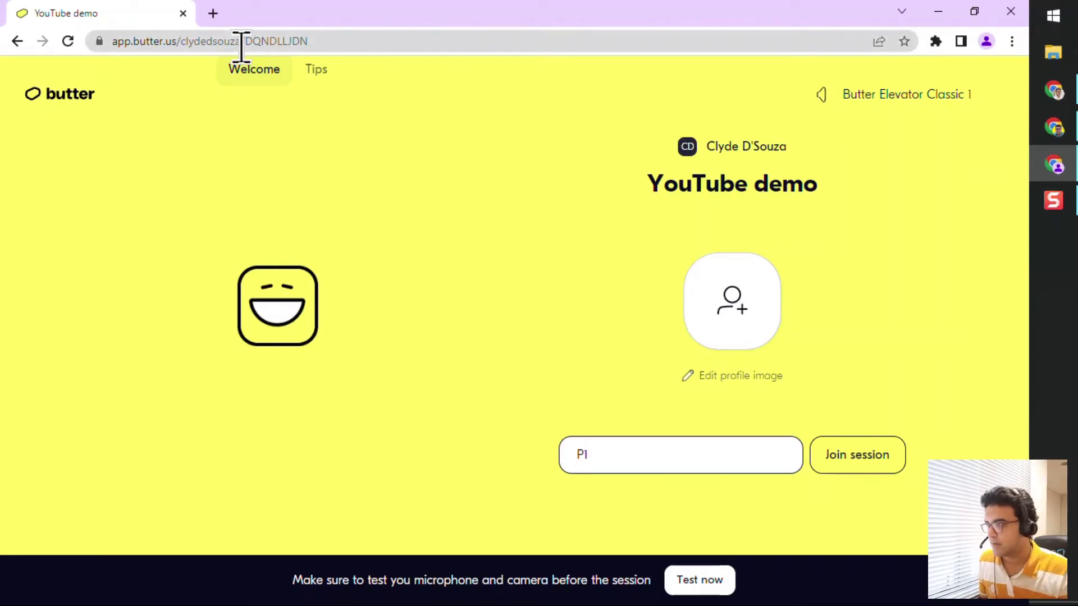
mouse_move(823, 95)
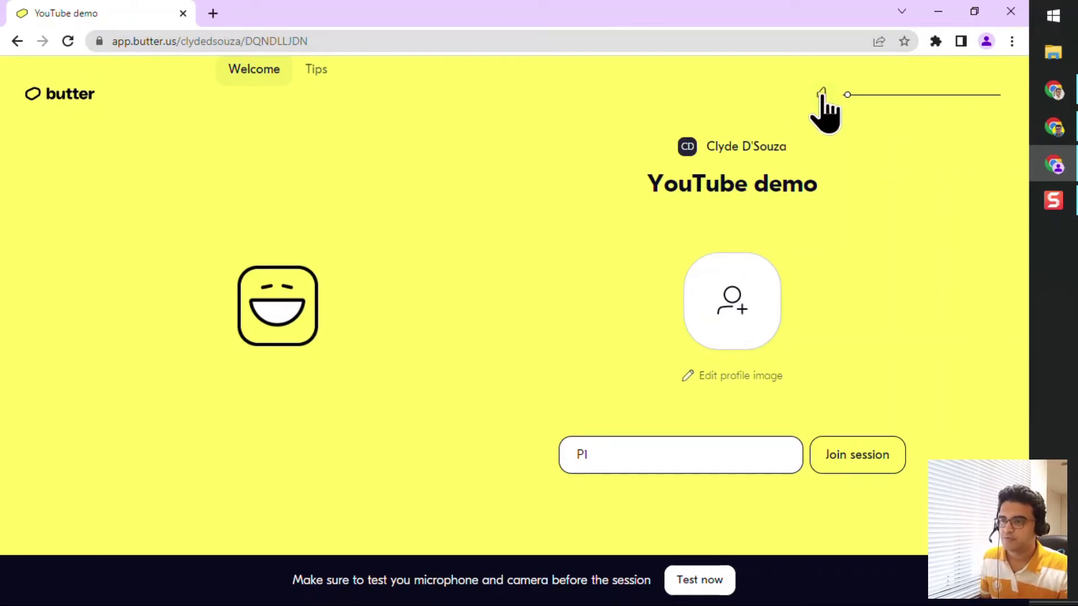
left_click_drag(848, 95, 830, 116)
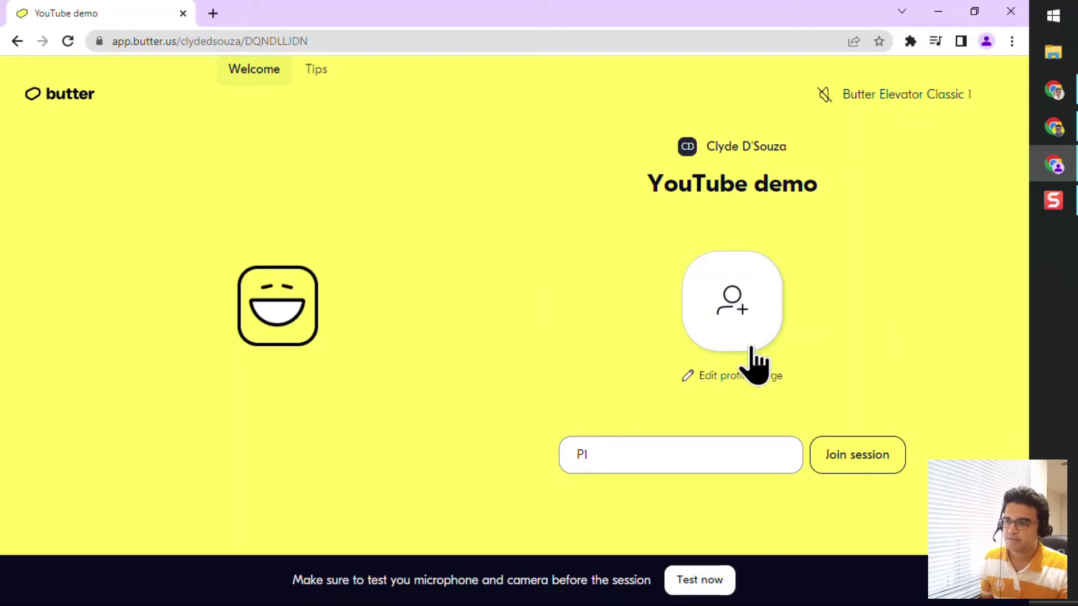
Step: Choose the avatar with dark sunglasses and a long grey beard as the profile image and save it
left_click(744, 335)
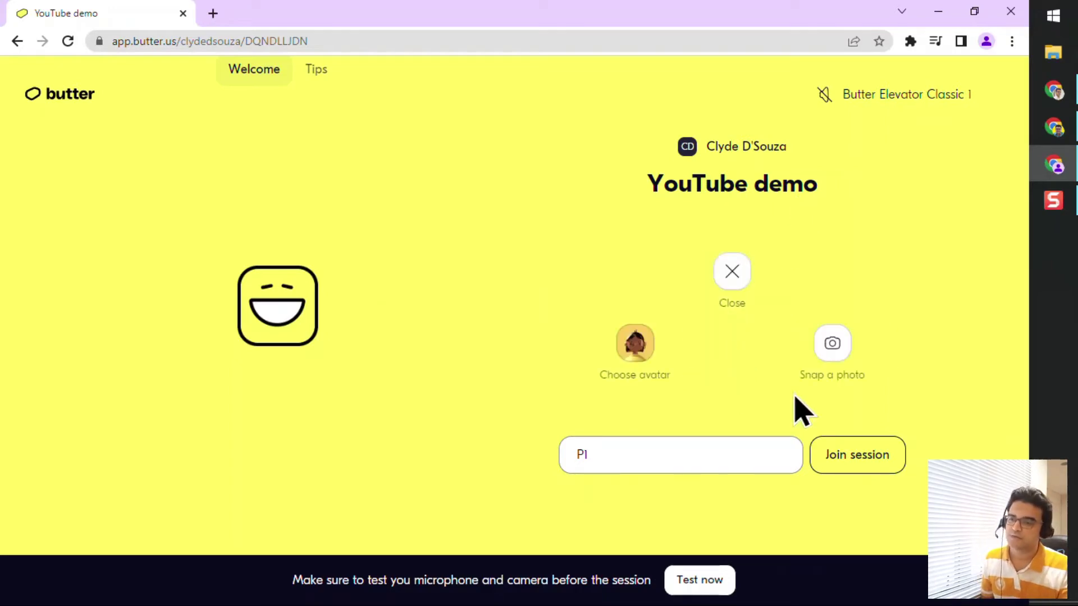
left_click(635, 362)
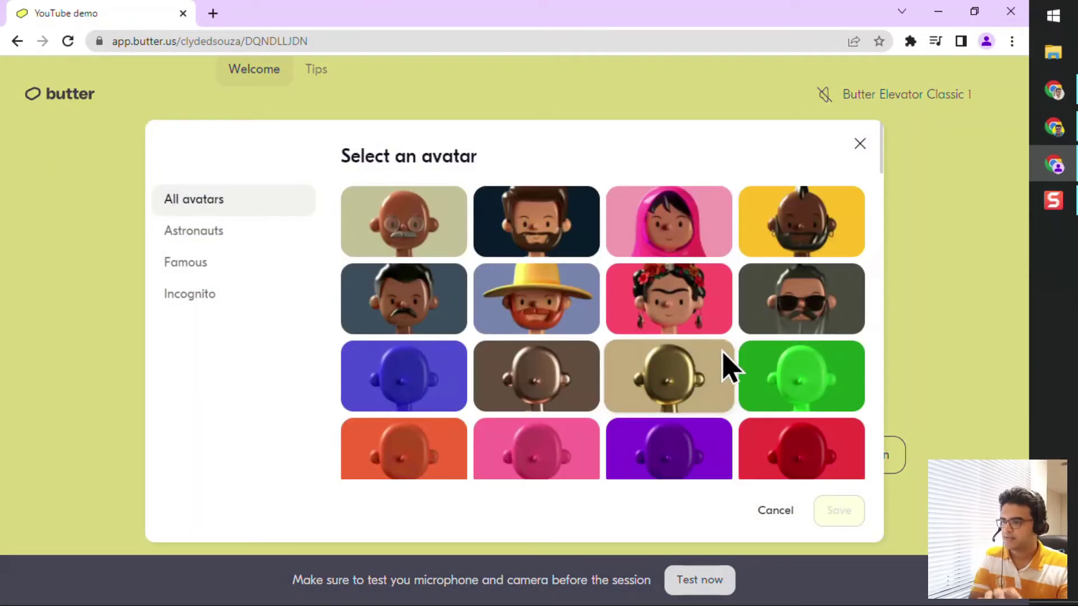
left_click(819, 326)
left_click(846, 513)
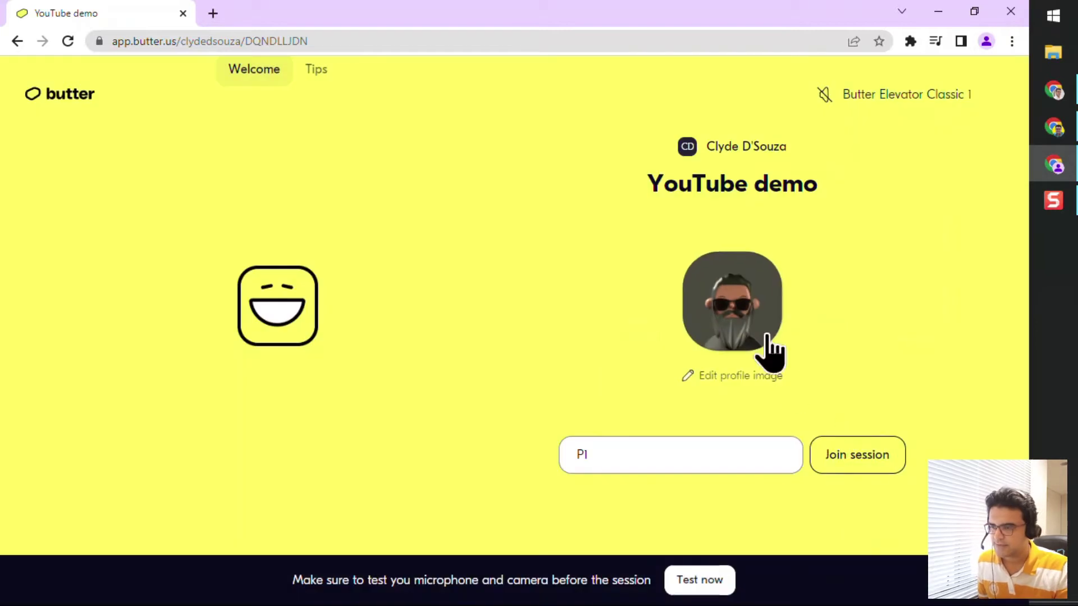
Step: Join the session as P1, granting camera and microphone access and keeping both mic and video off
double_click(611, 454)
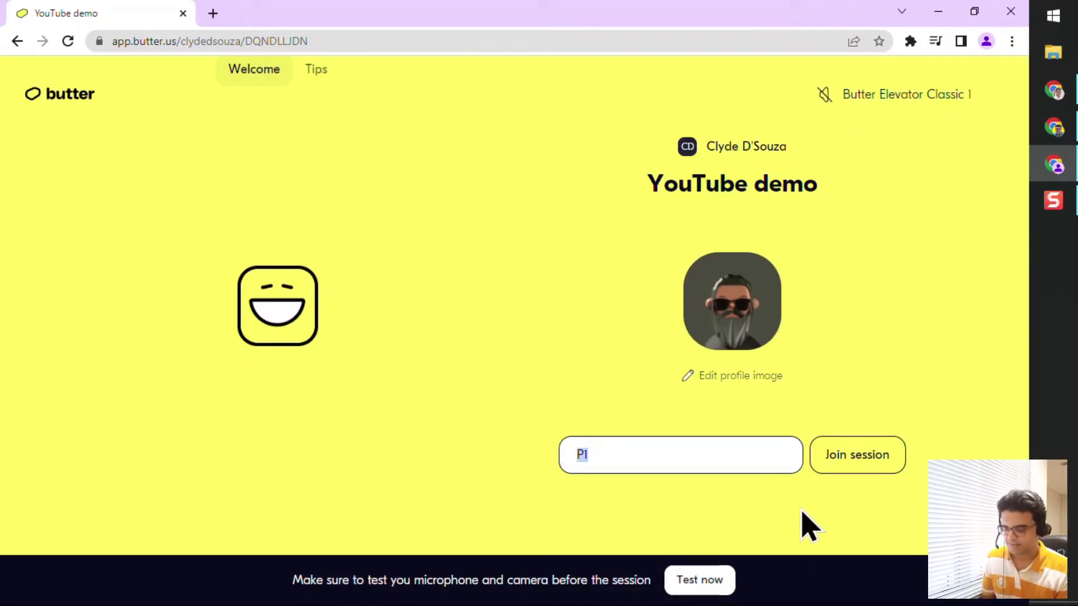
left_click(803, 502)
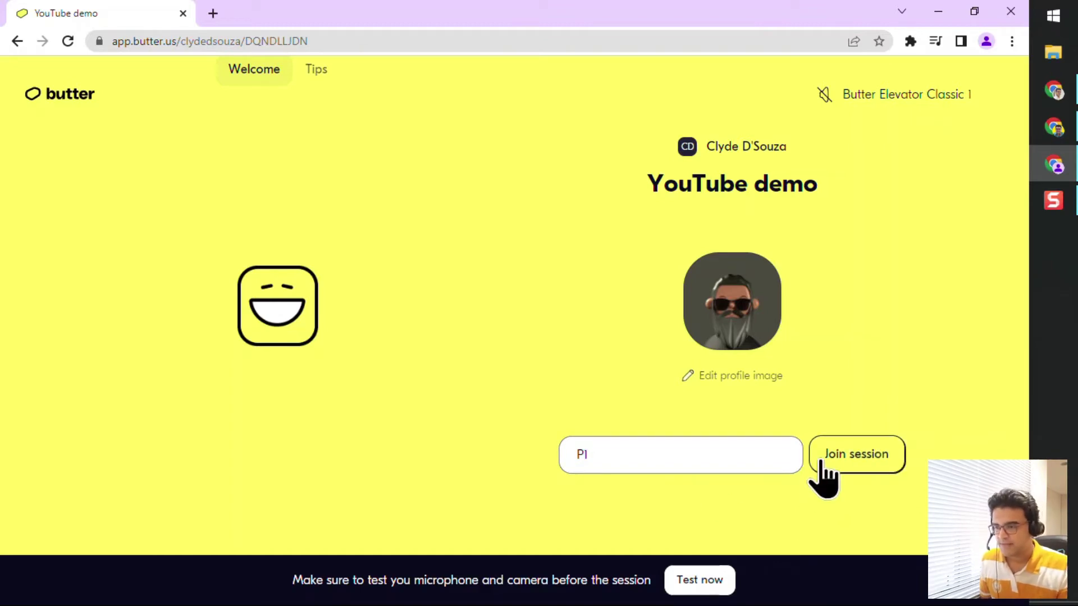
left_click(718, 454)
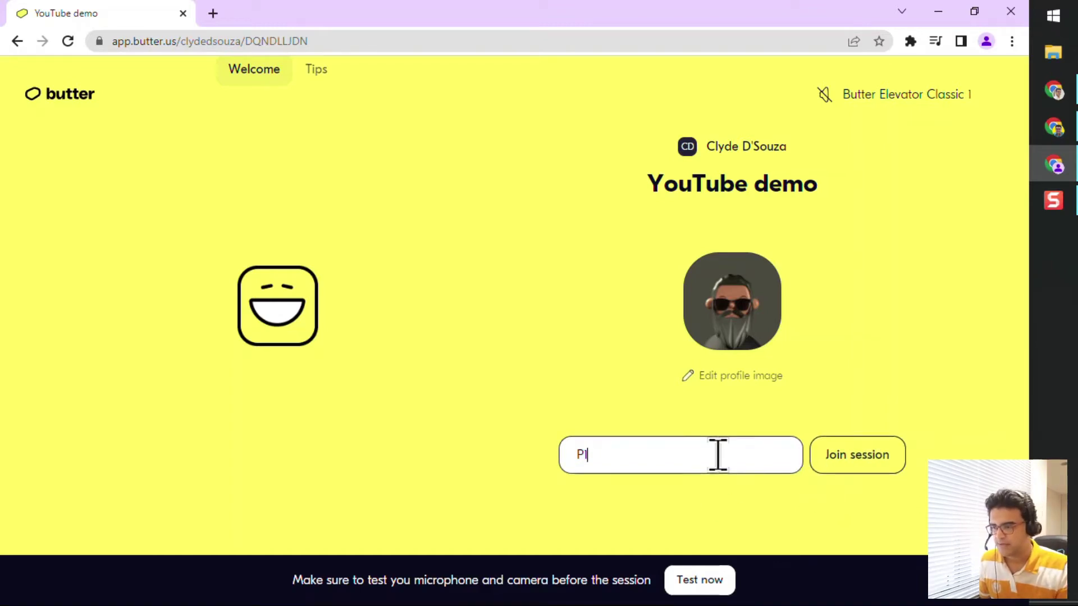
left_click(890, 469)
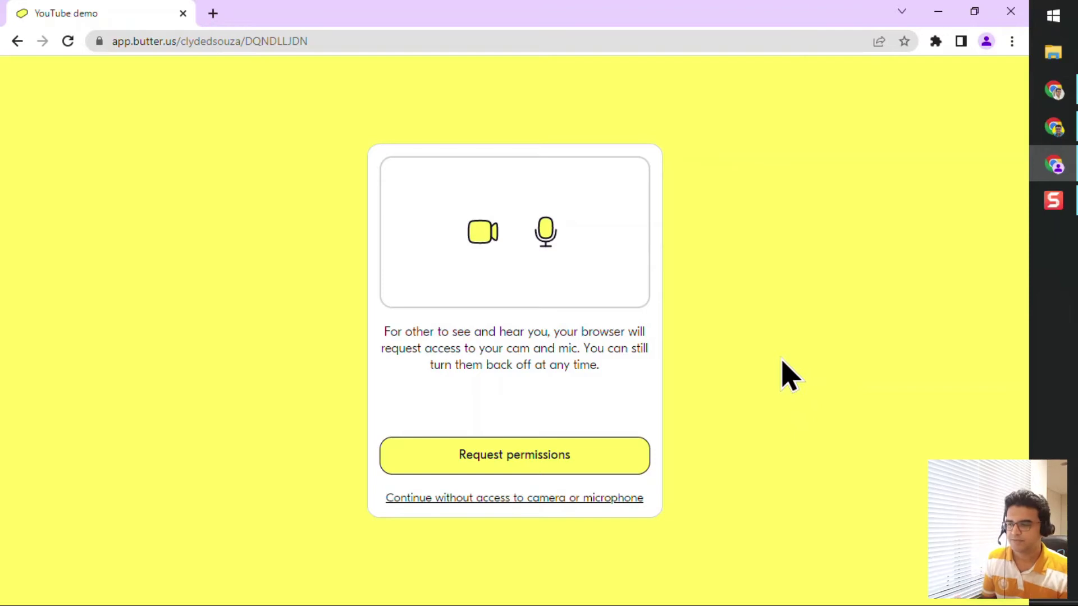
left_click(605, 470)
left_click(250, 159)
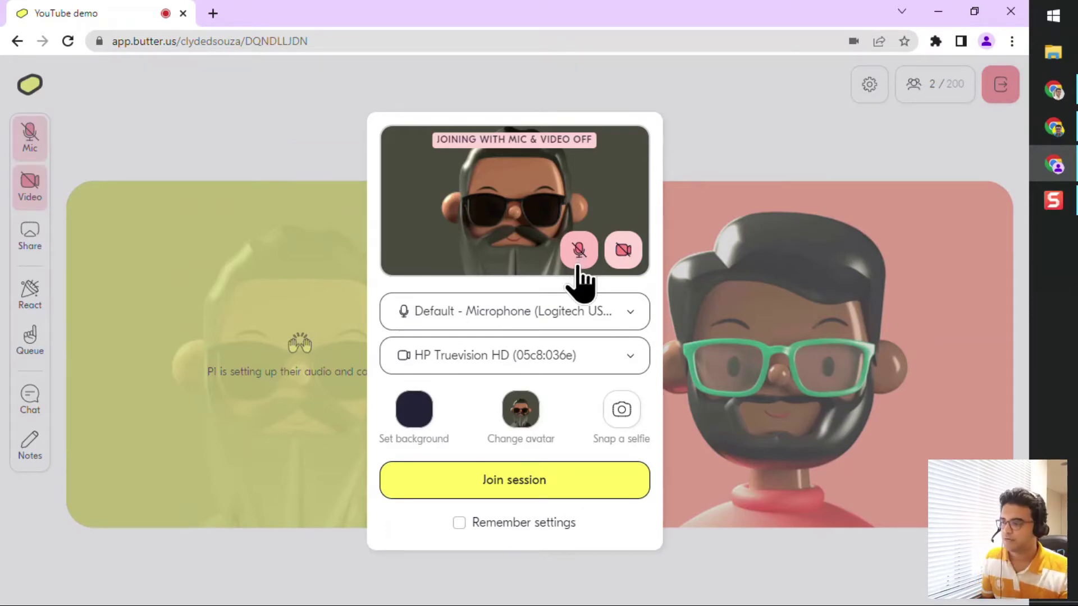
left_click(566, 503)
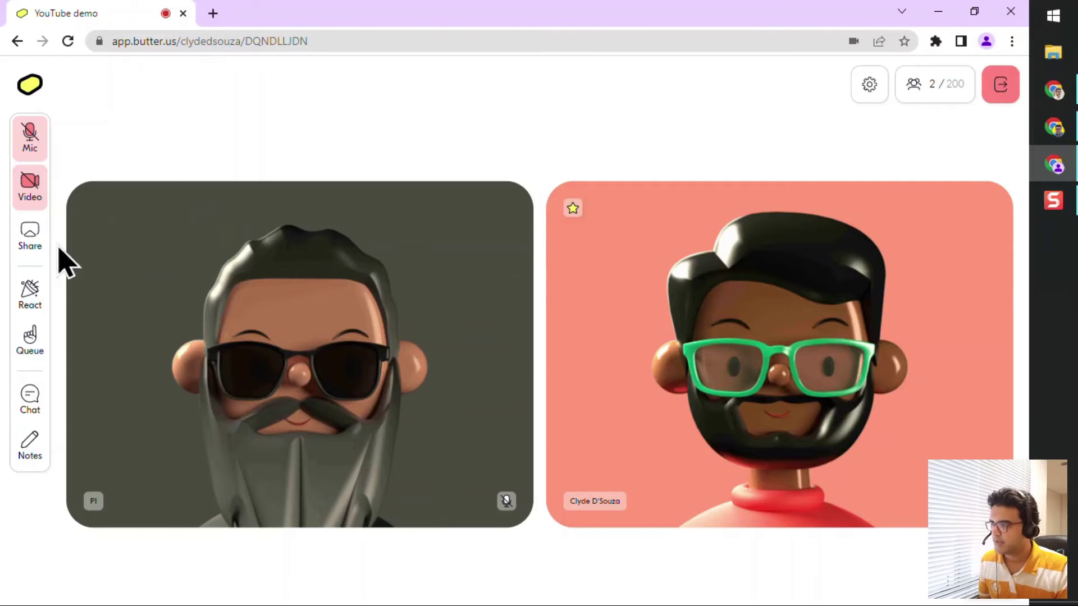
Step: Check the mic and video options, and request permission to share the screen but cancel the request
mouse_move(35, 136)
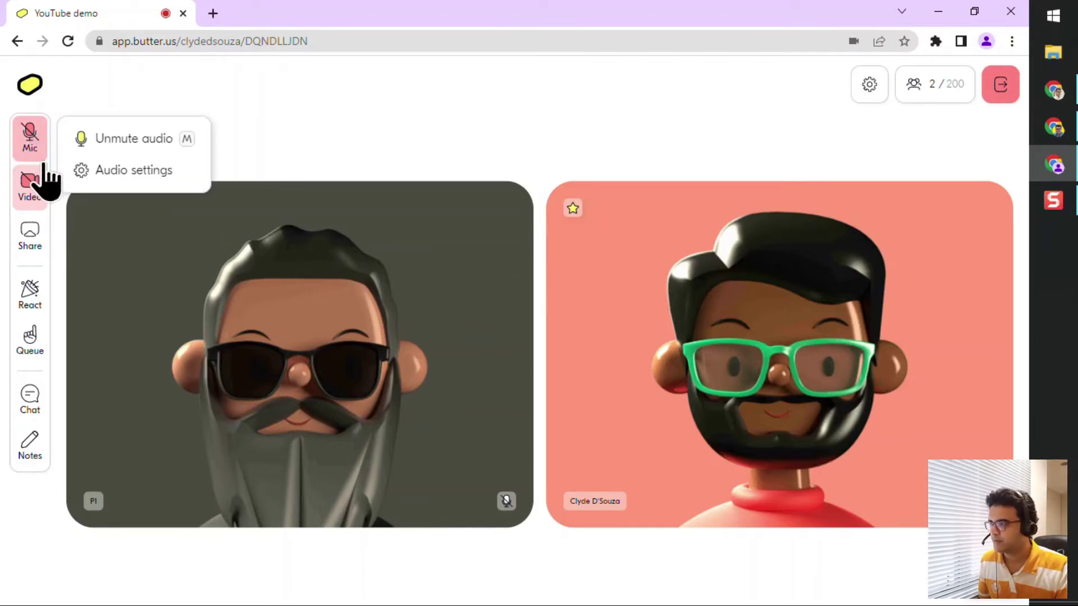
mouse_move(41, 207)
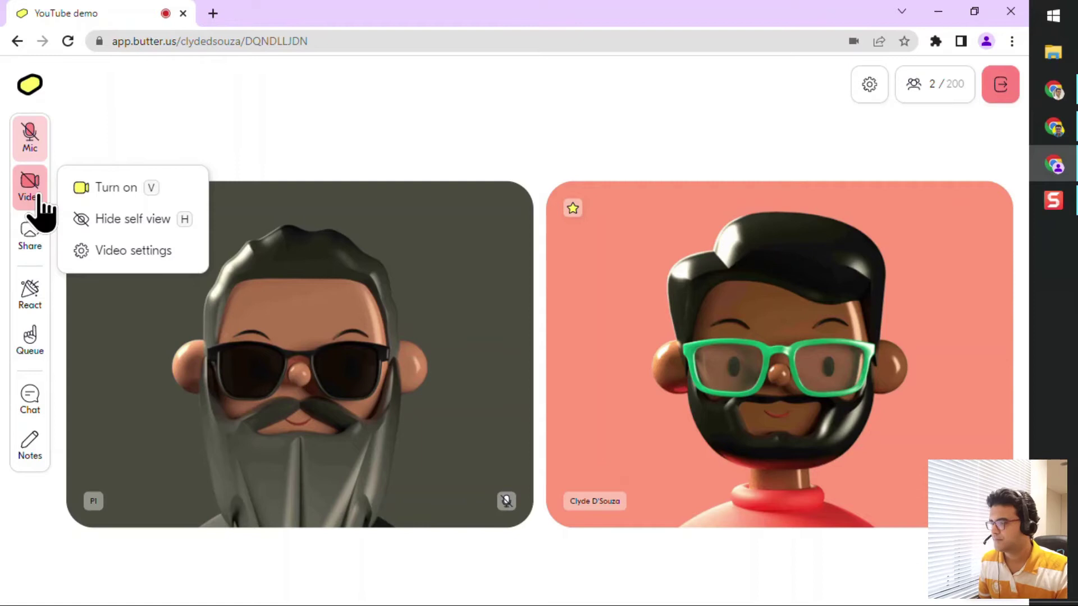
left_click(39, 250)
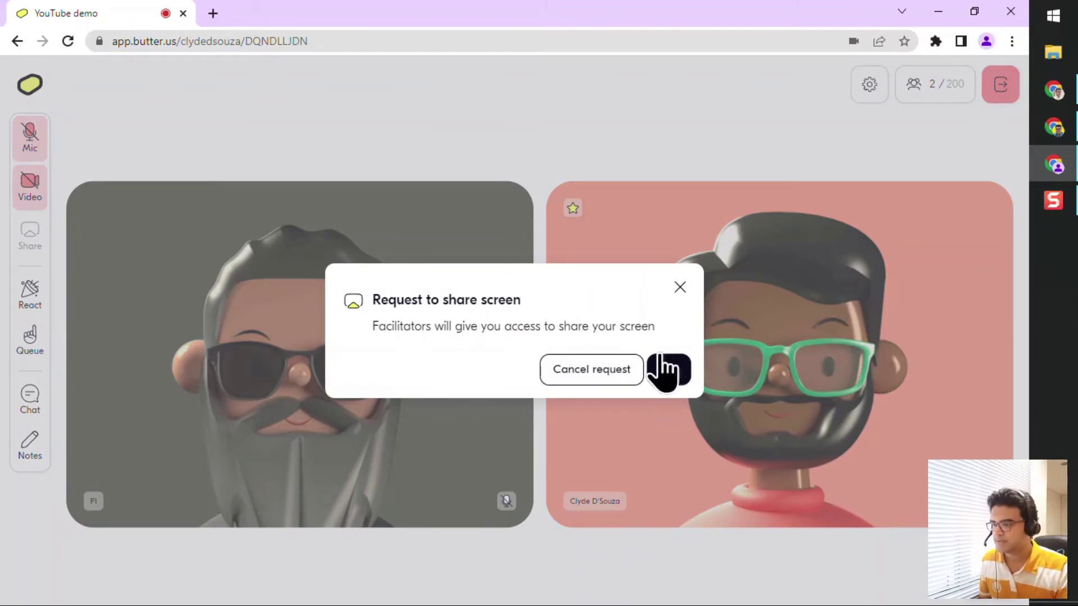
left_click(629, 374)
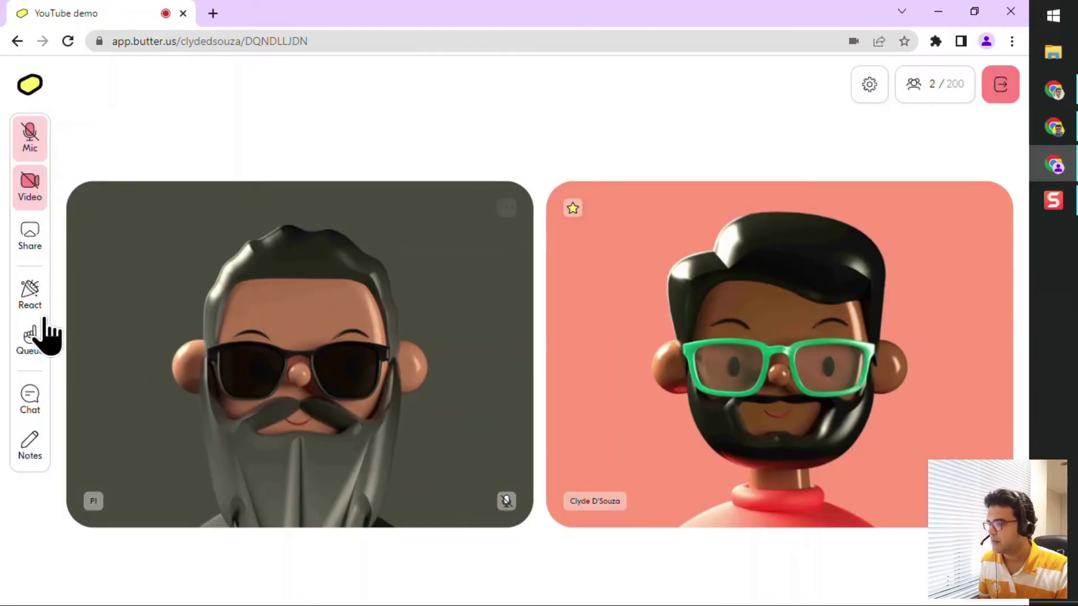
Step: Send the "I agree" and "Big brain!" reactions to the session
left_click(30, 306)
left_click(130, 310)
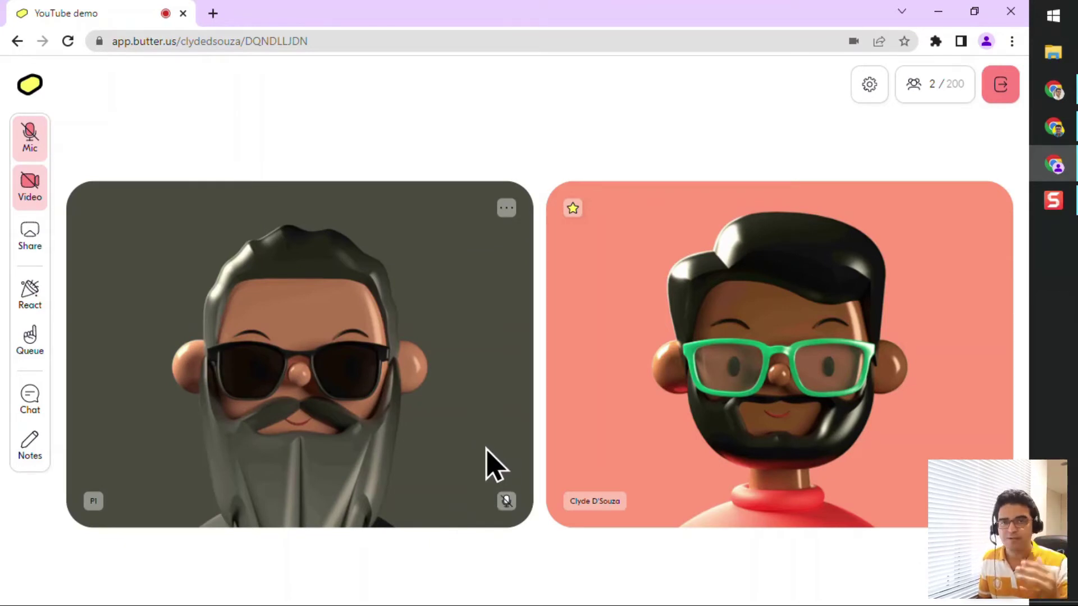
left_click(21, 310)
left_click(27, 307)
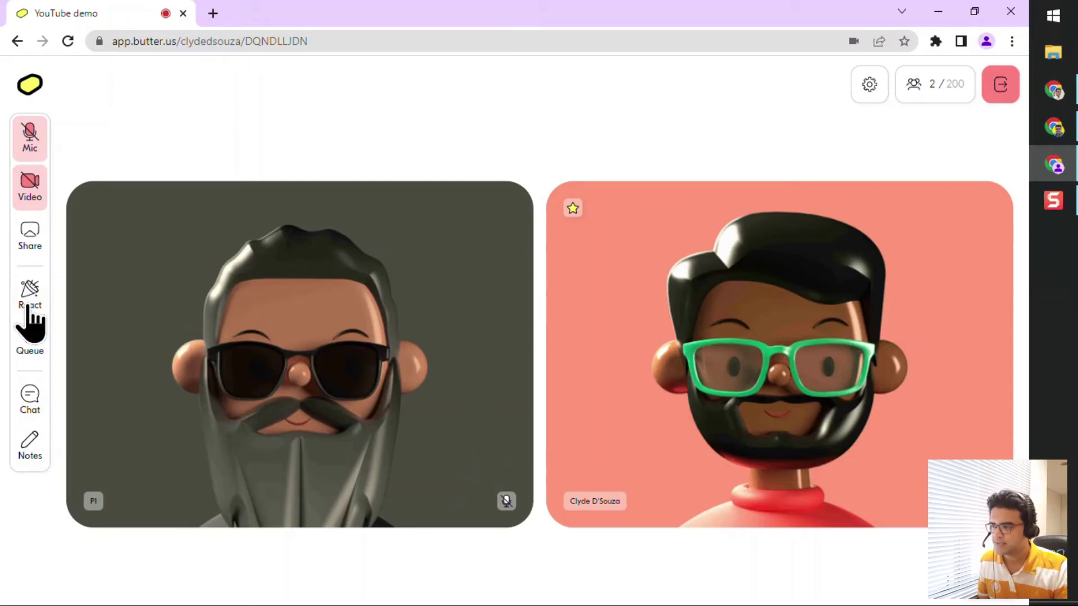
left_click(27, 306)
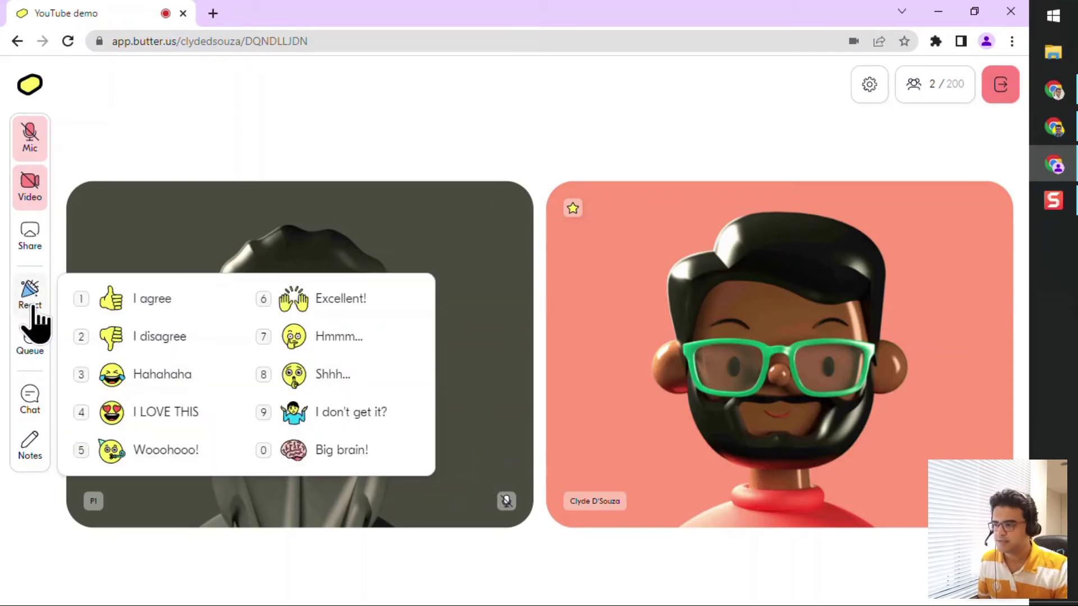
left_click(330, 462)
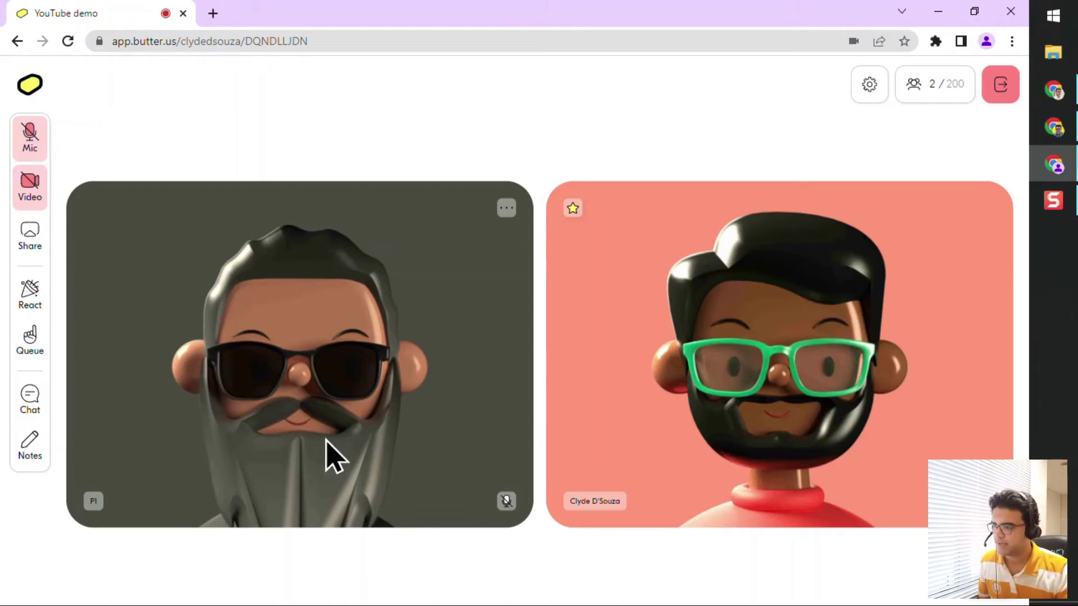
Step: Join the speaking queue and send the message "Hi all!" in the Main Room chat
left_click(33, 343)
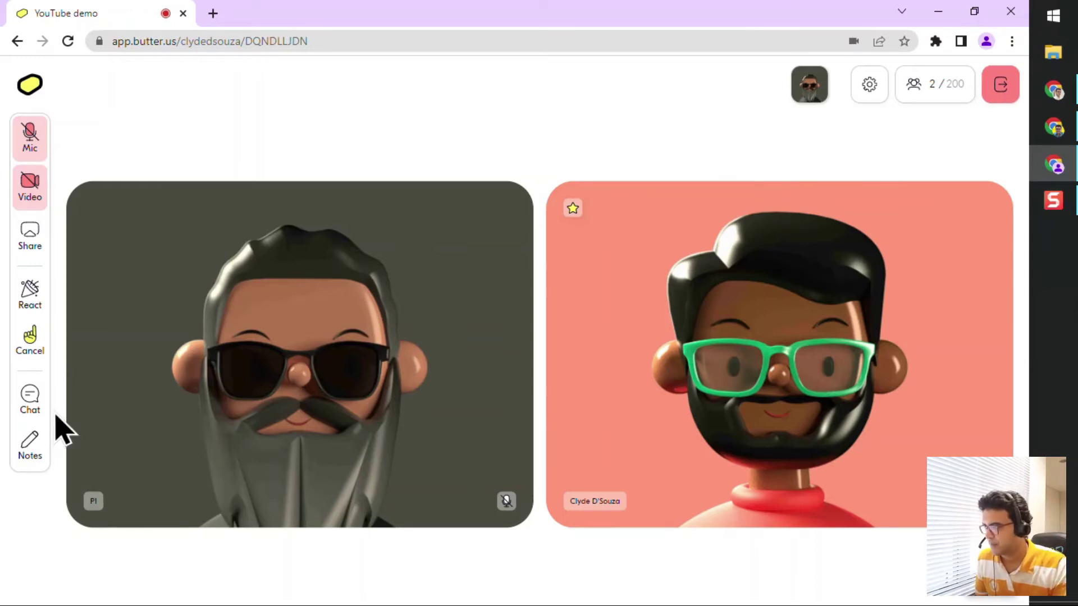
left_click(30, 396)
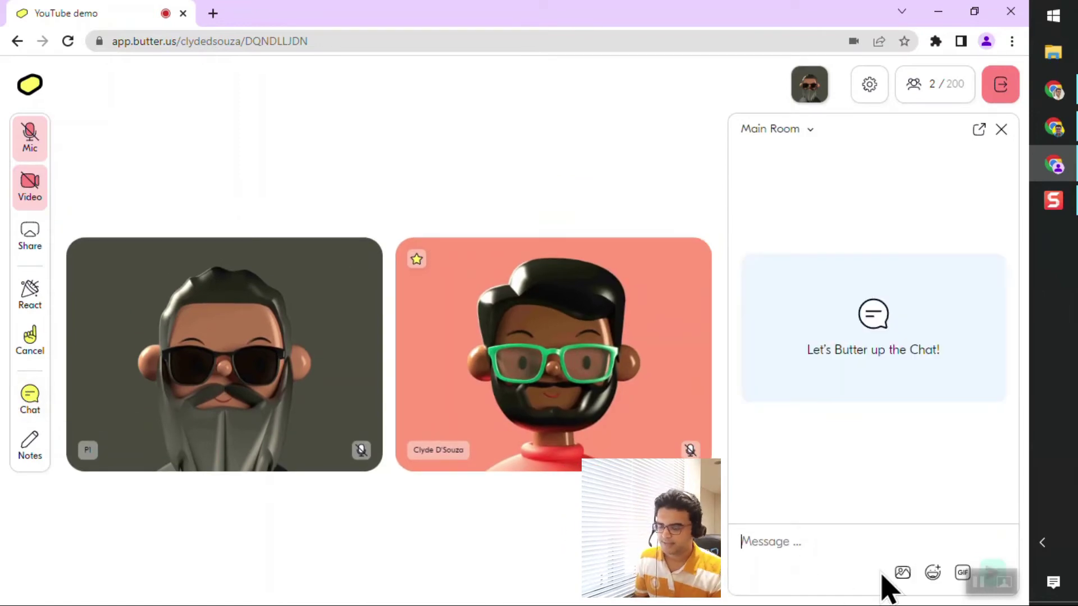
type("Hi all!")
key("Return")
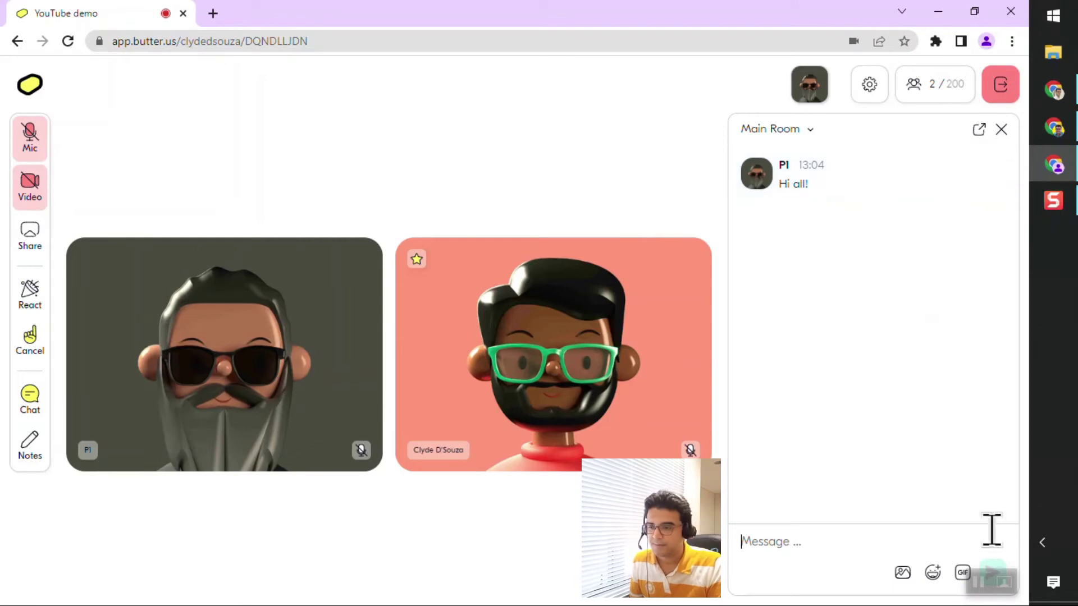
Step: Look at the chat's GIF picker without choosing a GIF, and close the chat
left_click(960, 573)
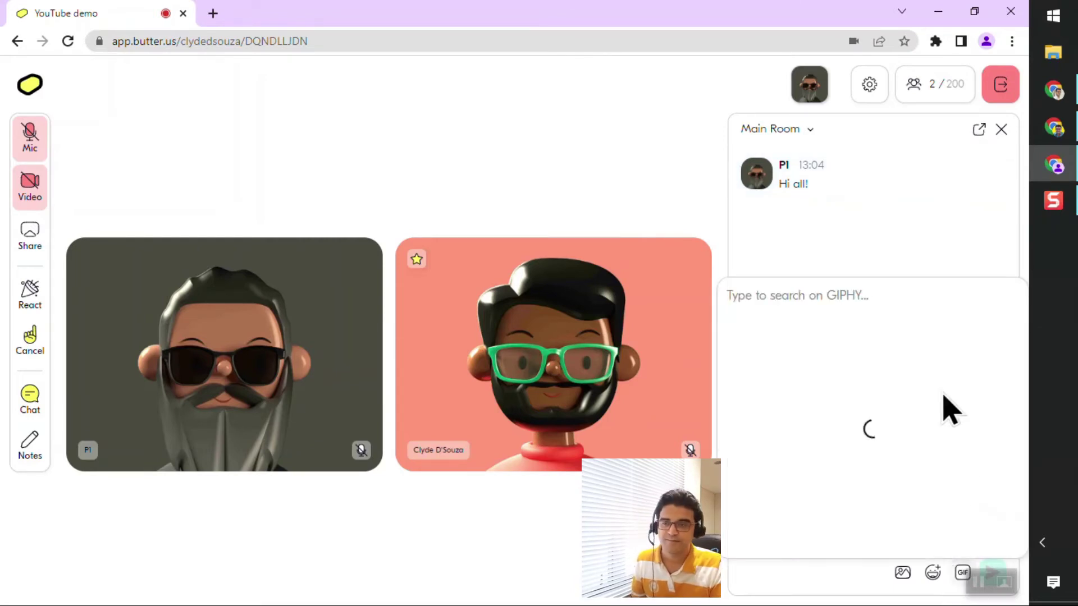
left_click(902, 250)
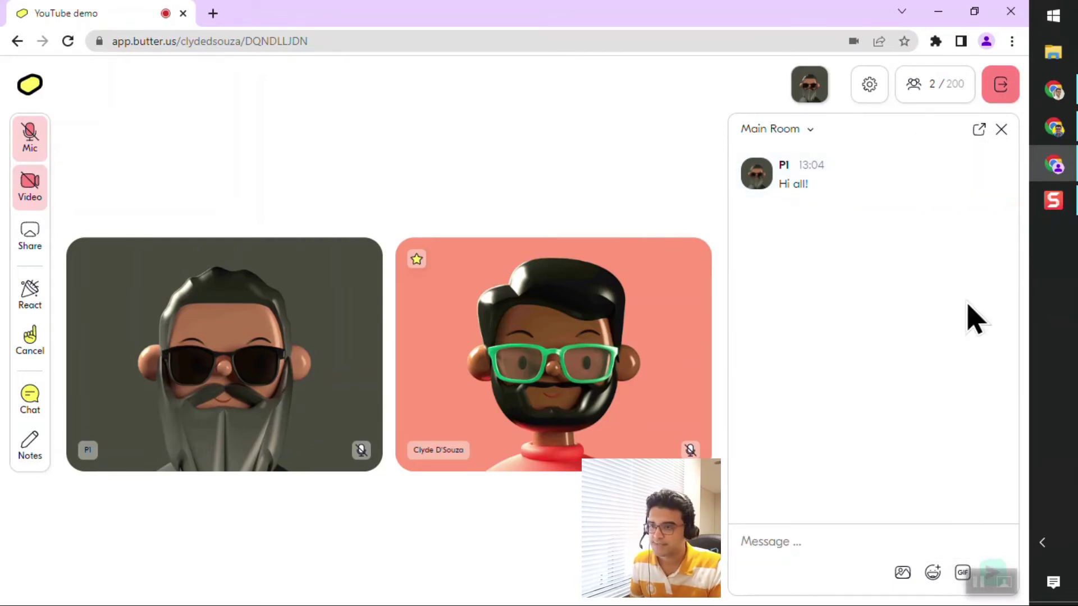
left_click(1001, 130)
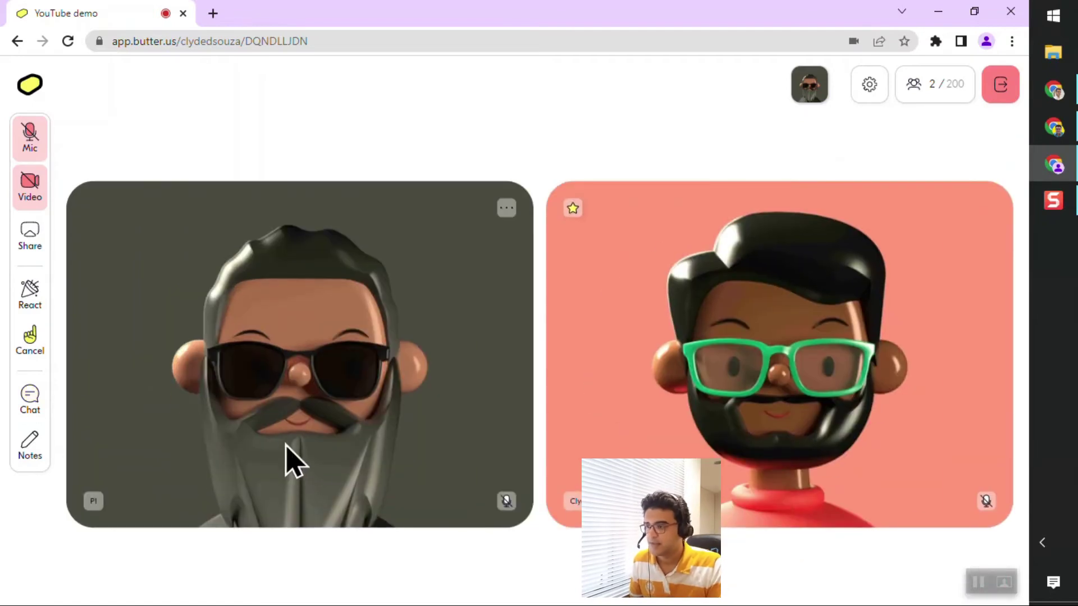
Step: Write "This is my private notes" in the private notes and make the word "private" bold
left_click(26, 449)
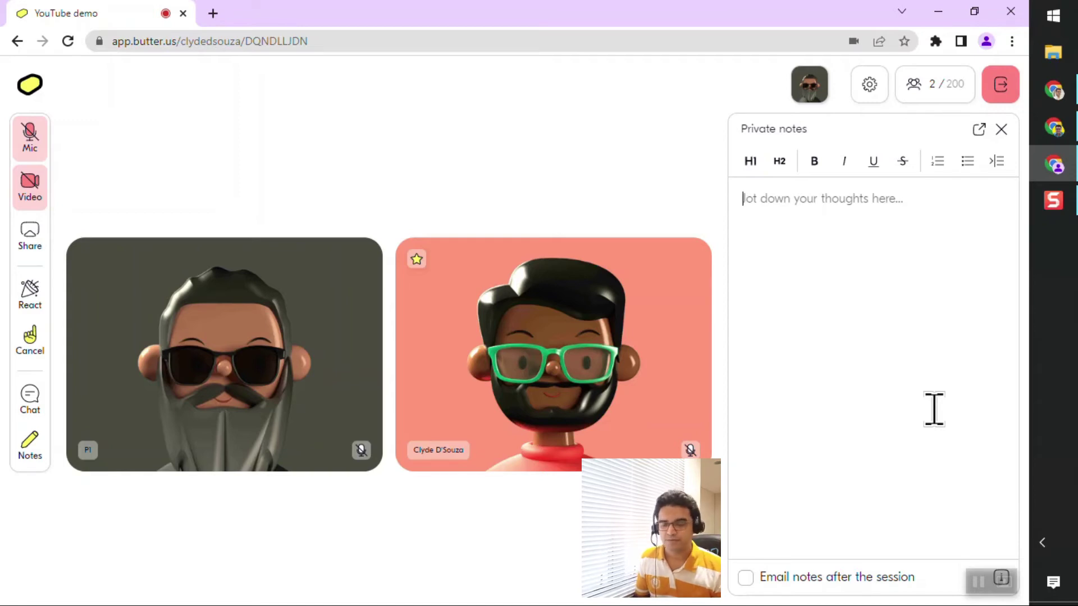
type("T")
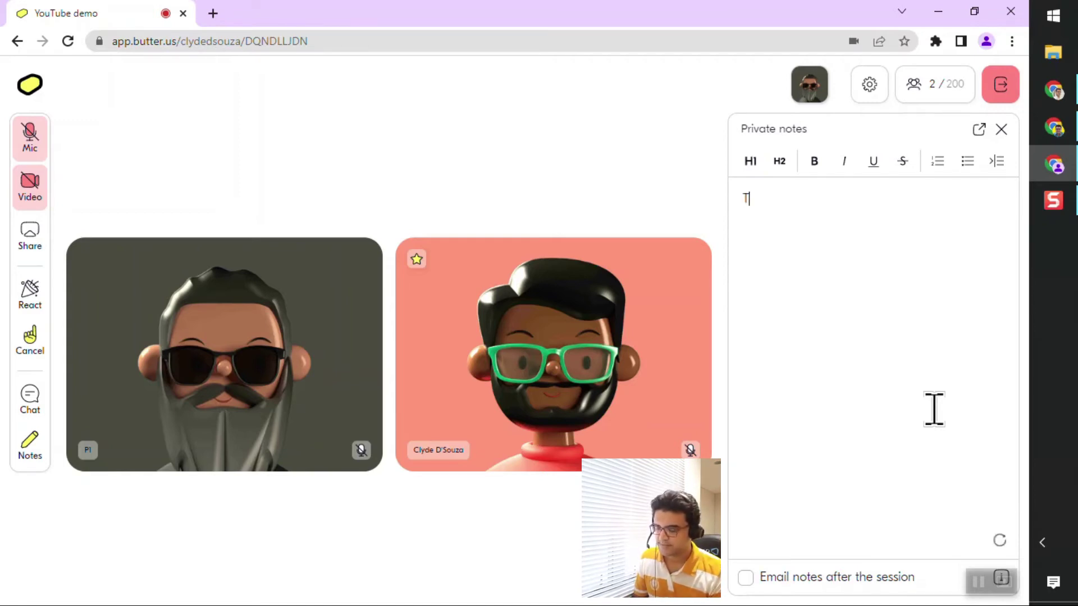
type("his is my private notes")
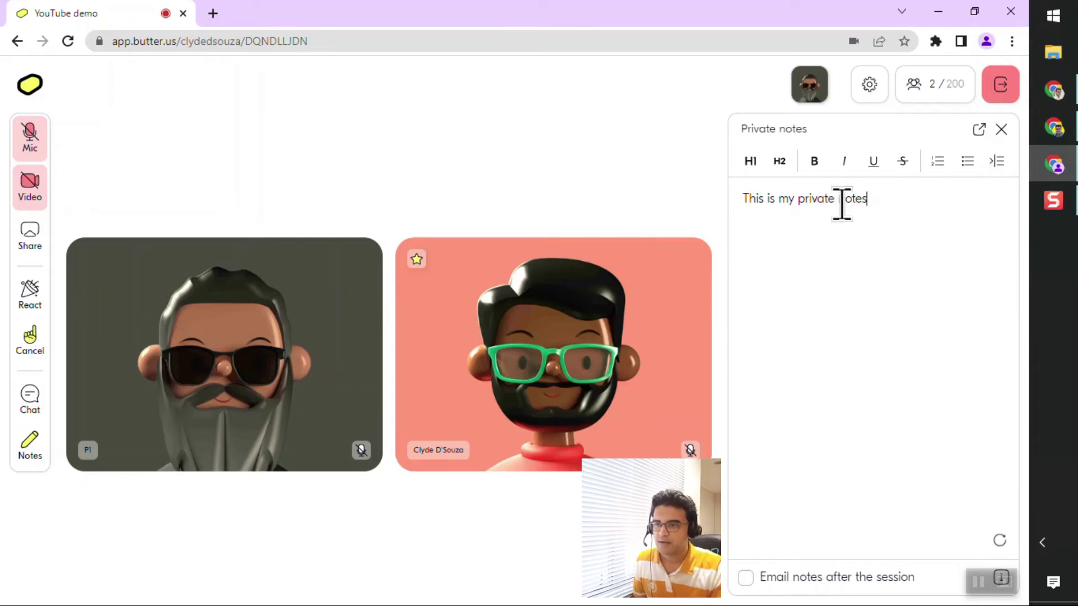
double_click(804, 199)
key("ctrl+b")
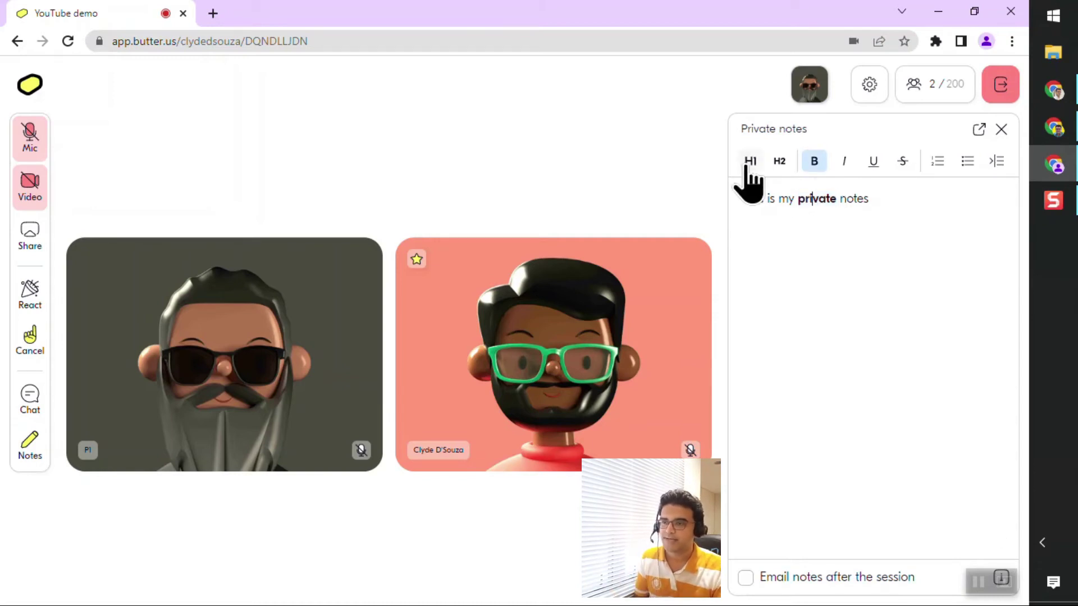
left_click(895, 211)
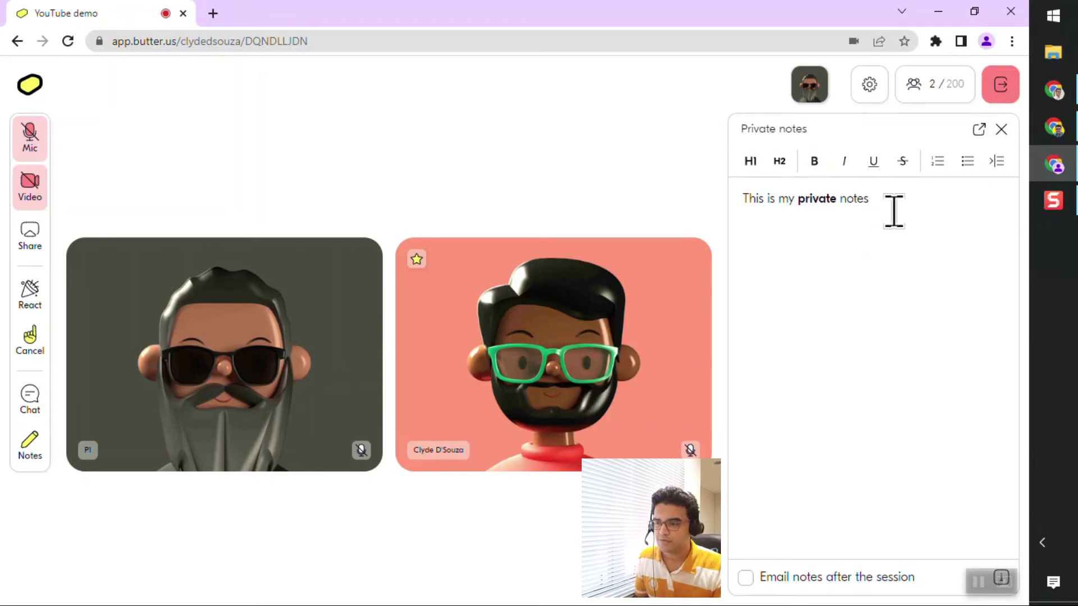
Step: Enable emailing the notes after the session and activate the e-mail address field
left_click(747, 579)
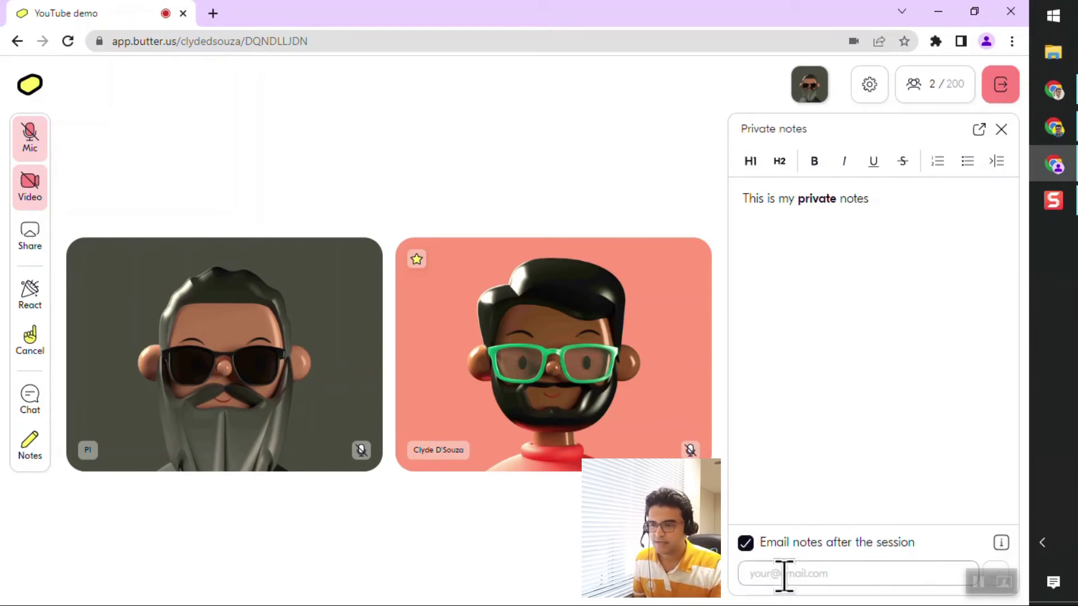
left_click(785, 576)
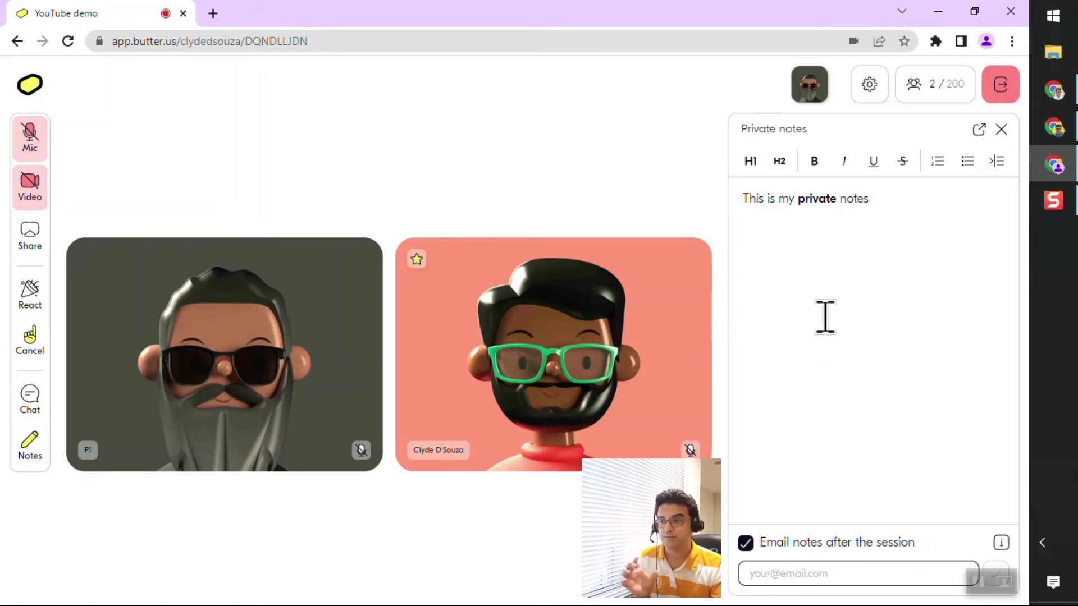
Step: Turn emailing the notes after the session off and on again, and close the private notes
left_click(748, 543)
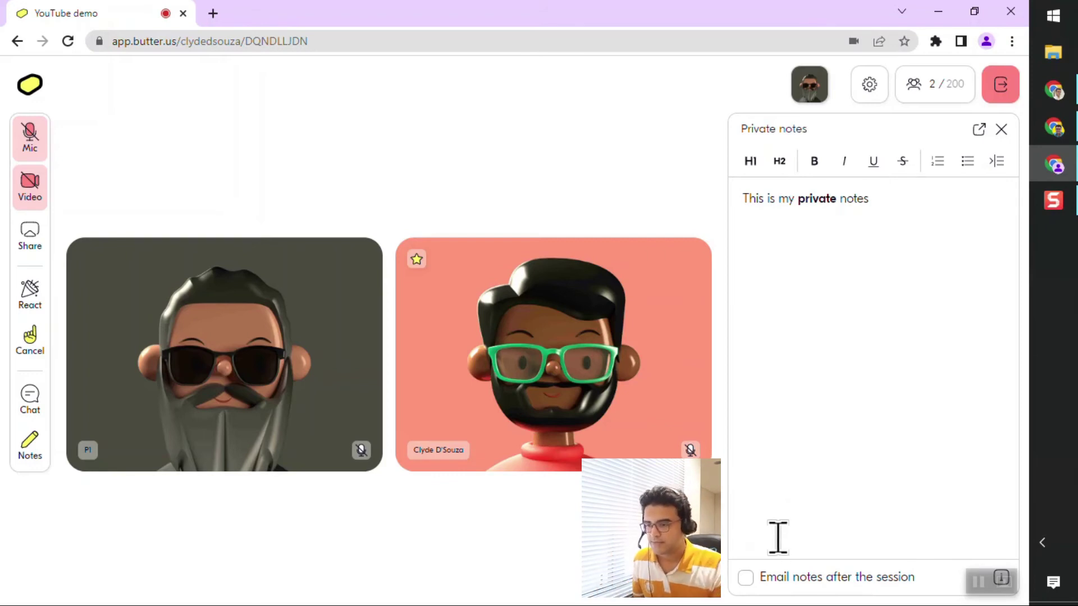
left_click(765, 577)
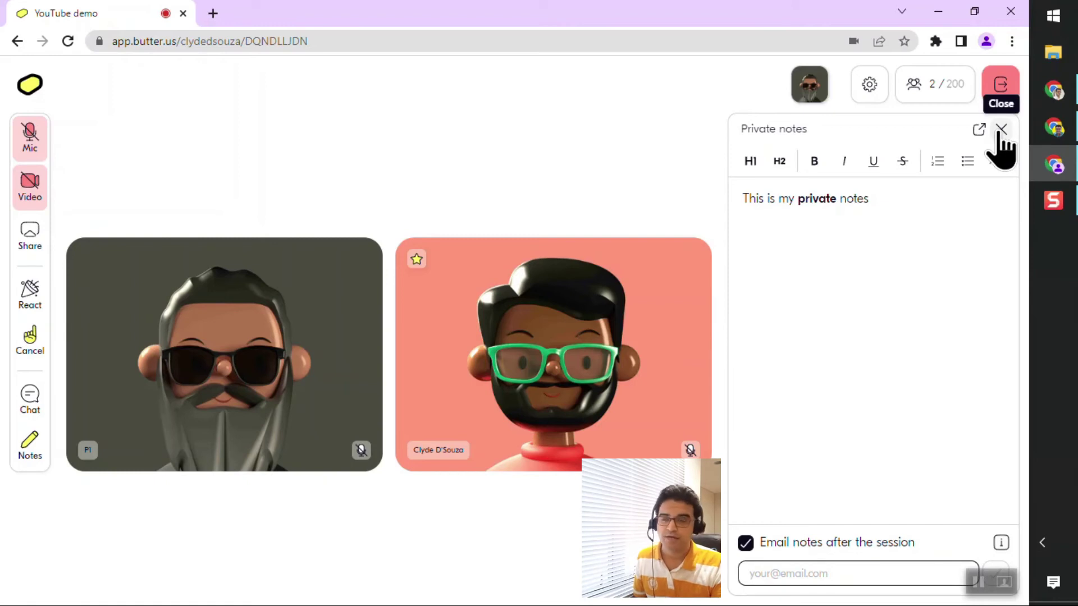
left_click(1001, 130)
Step: Withdraw the participant's "I have a Comment" request from the speaking queue
mouse_move(14, 360)
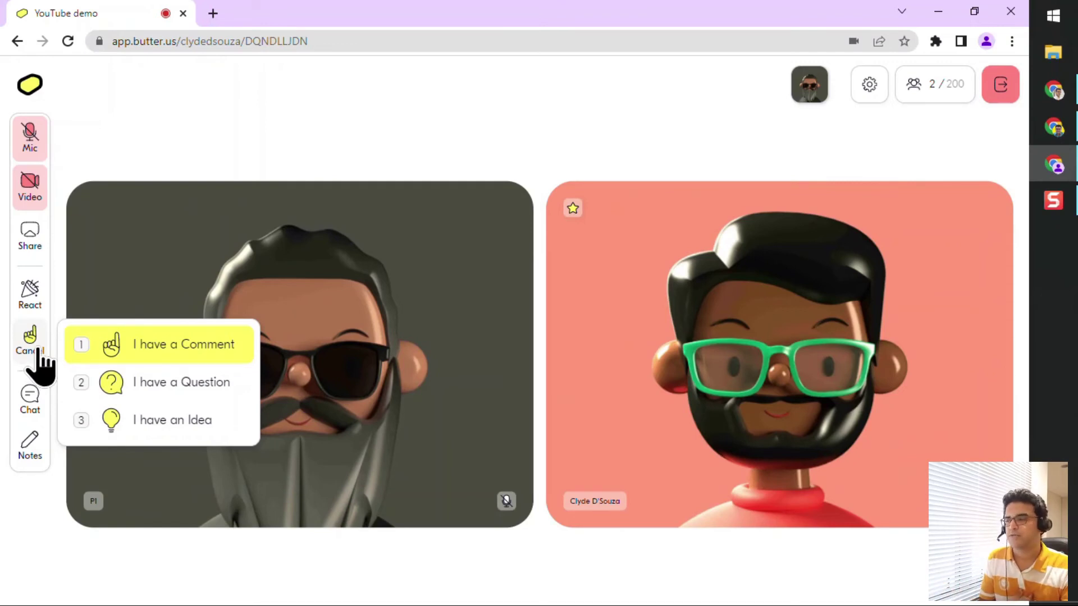
left_click(38, 351)
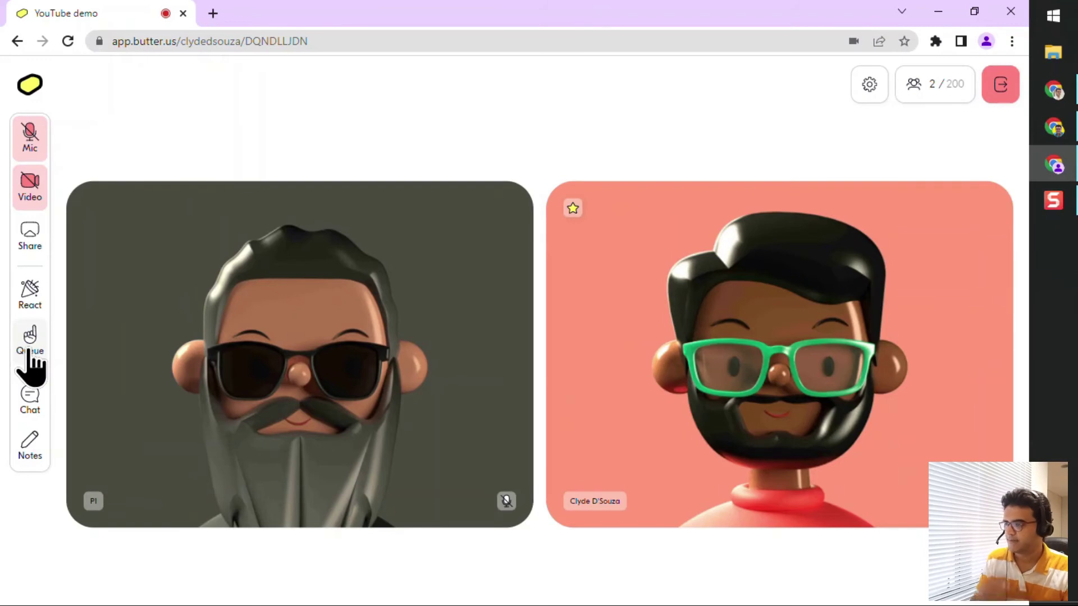
left_click(30, 293)
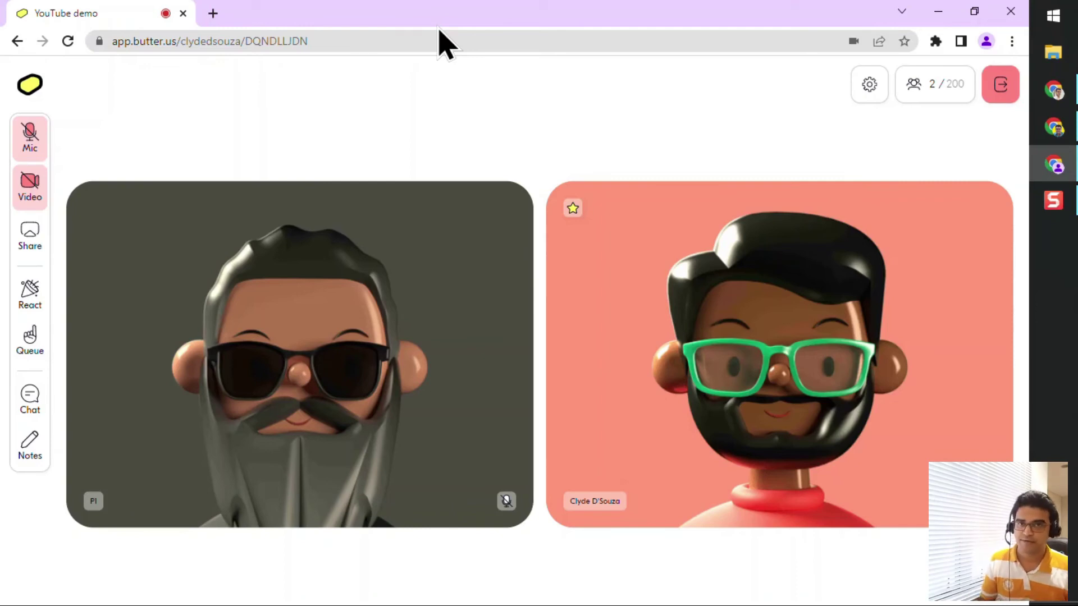
Step: Look at the people in the session and the general settings, closing both without changing anything
left_click(949, 93)
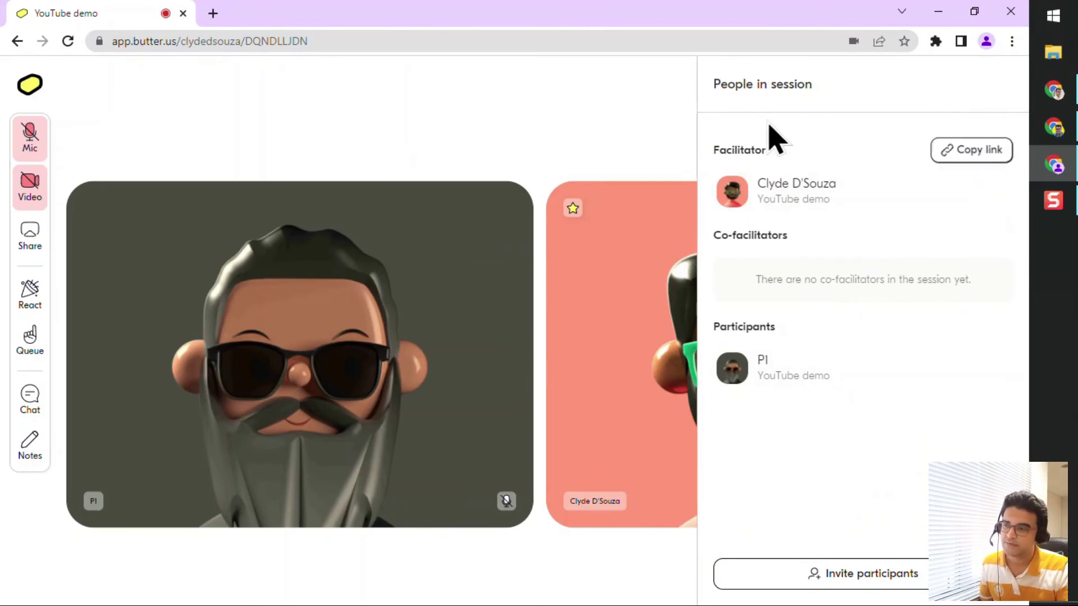
left_click(644, 125)
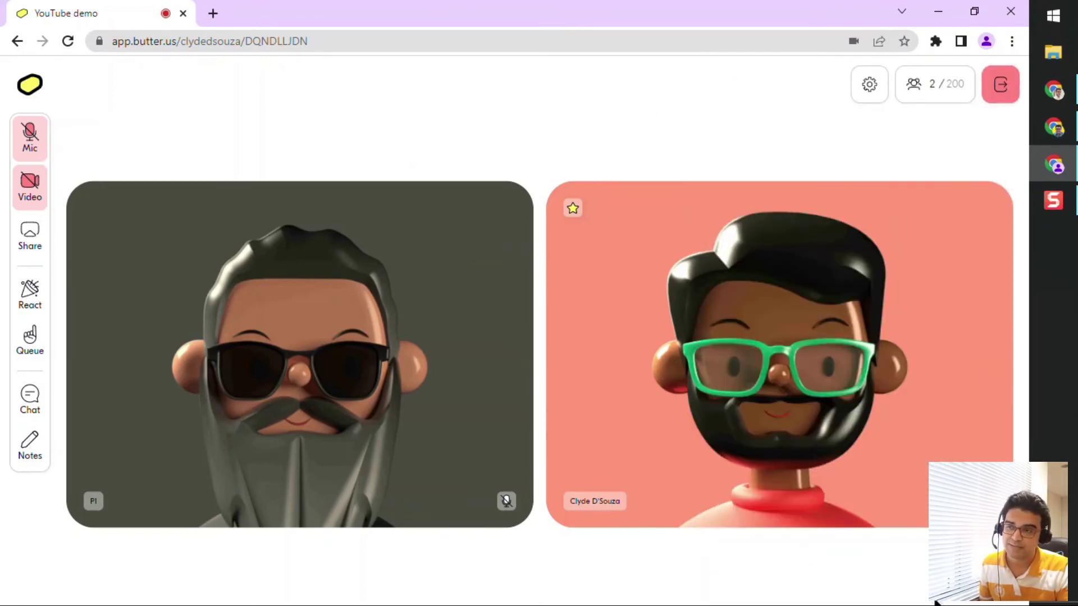
left_click(869, 86)
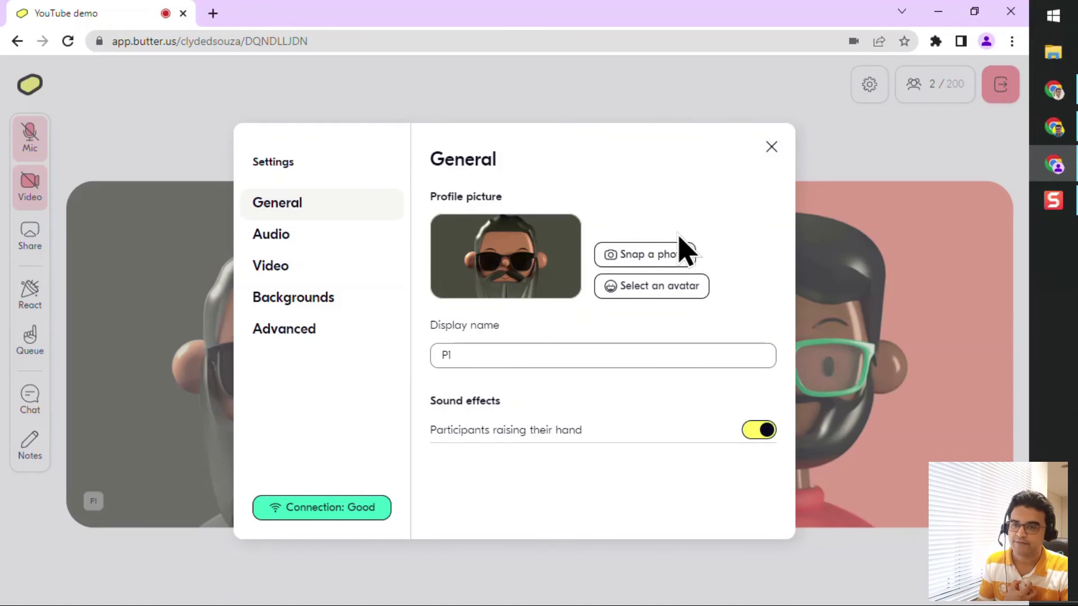
left_click(771, 147)
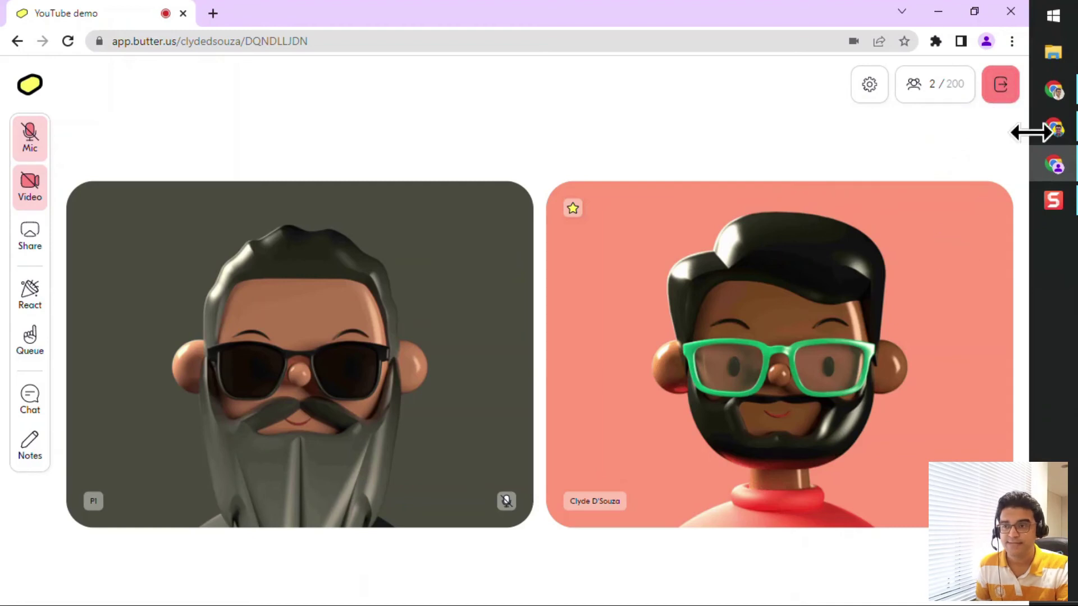
Step: Leave the Butter session as the participant and confirm leaving
left_click(1003, 93)
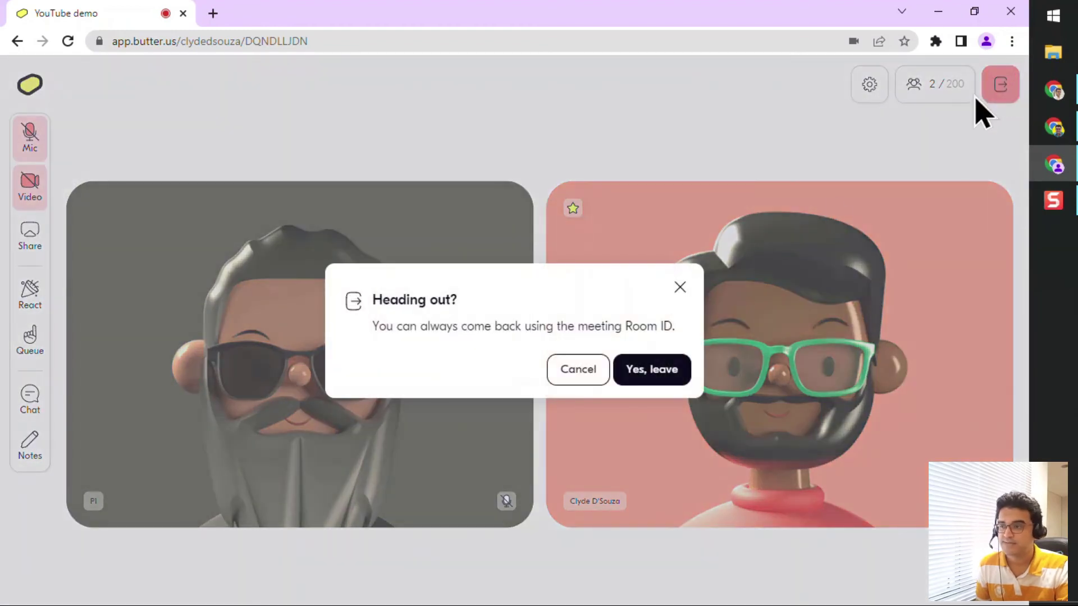
left_click(674, 380)
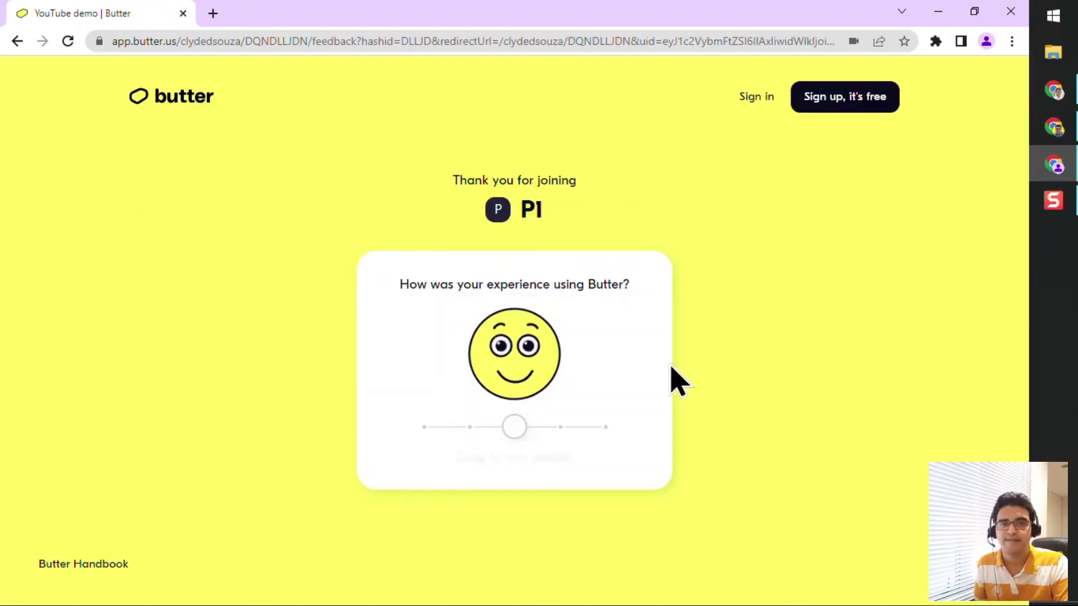